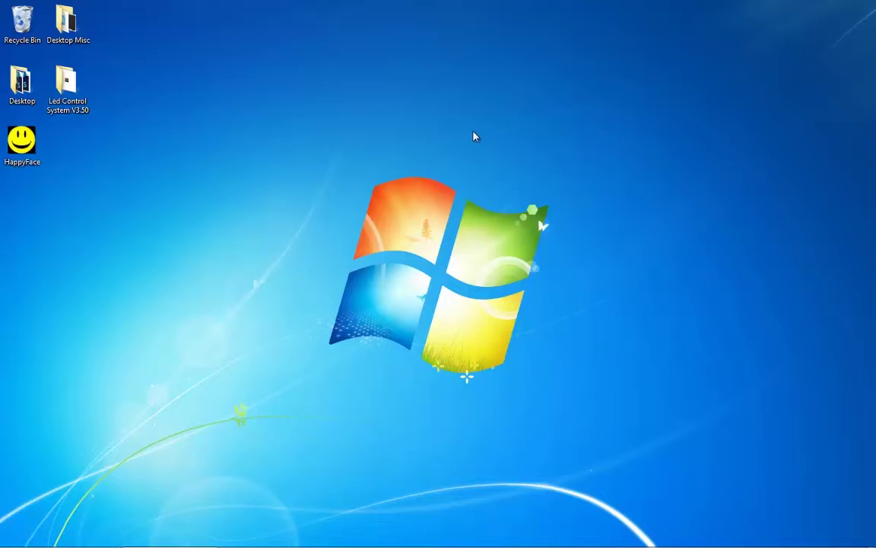
Open the Led Control System V3.50 folder and run StartLedV3 as administrator
double_click(83, 97)
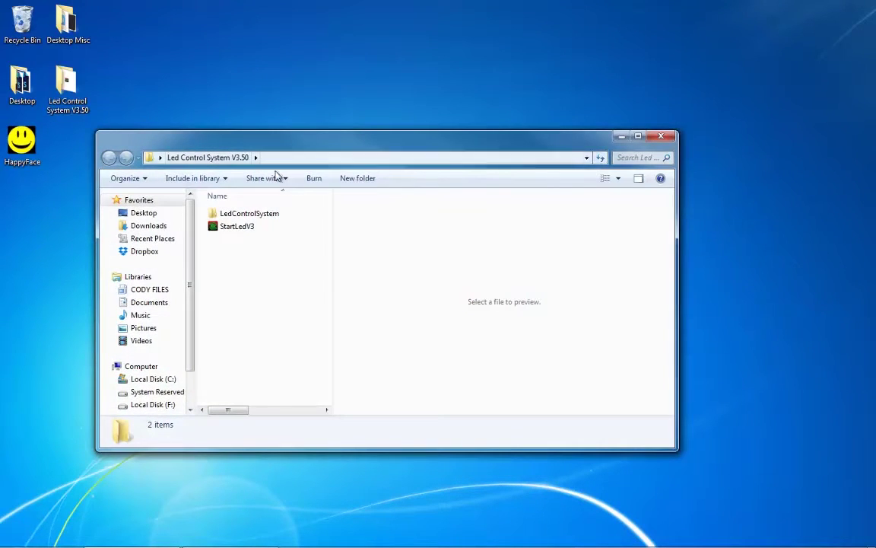
left_click(251, 231)
right_click(251, 230)
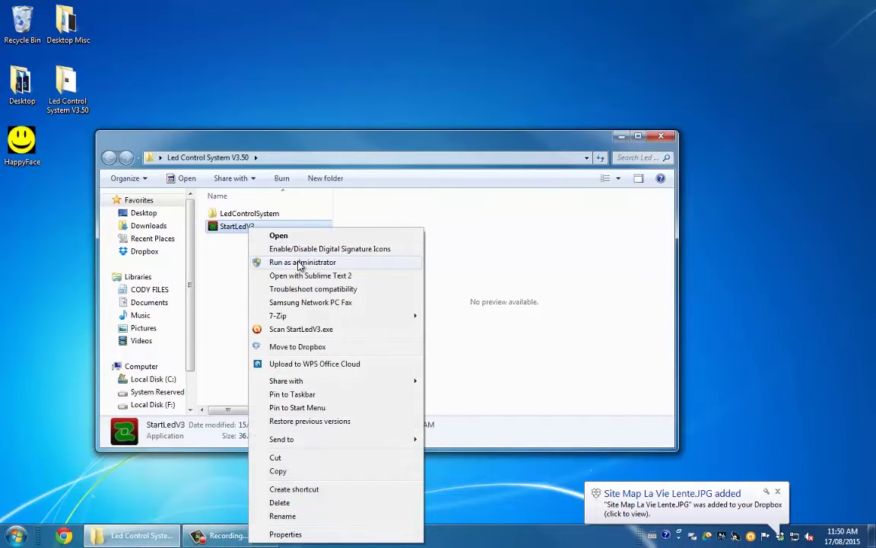
left_click(302, 263)
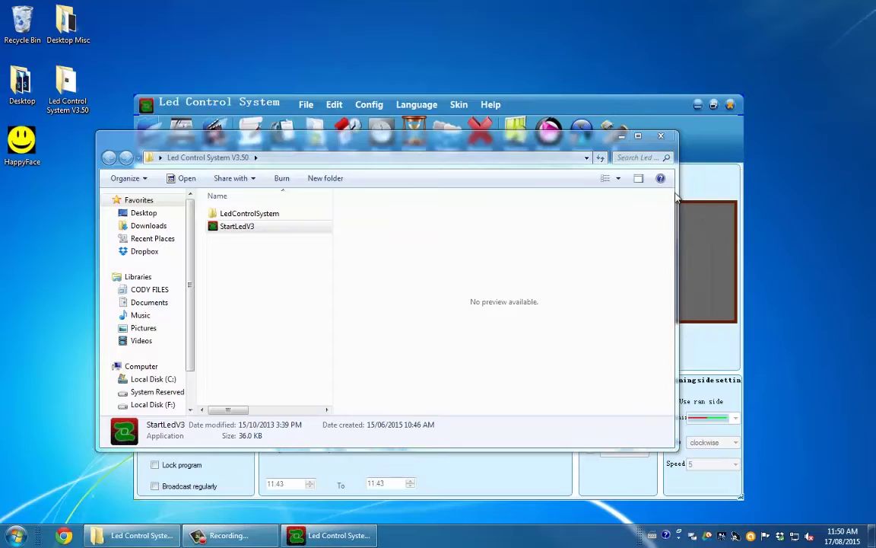
Close Explorer, switch the interface language to English, and maximize the LED Control System window
left_click(661, 135)
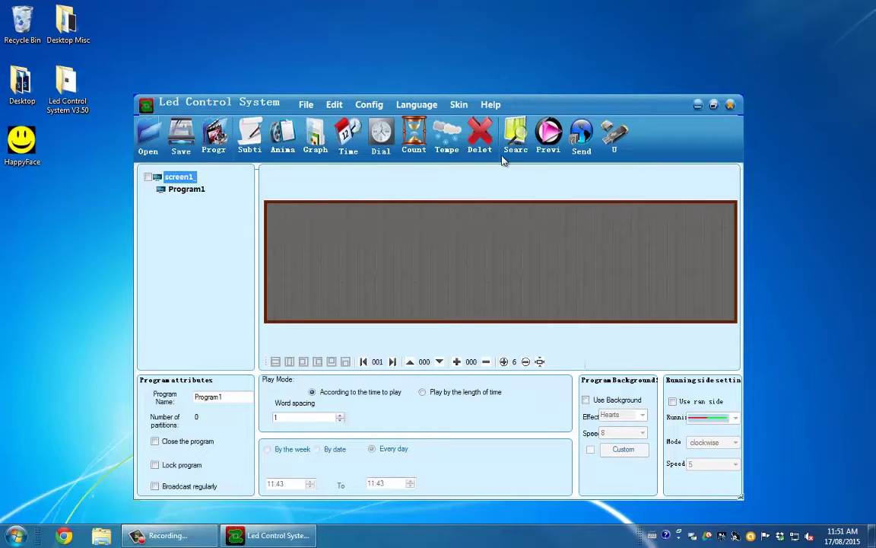
left_click(430, 107)
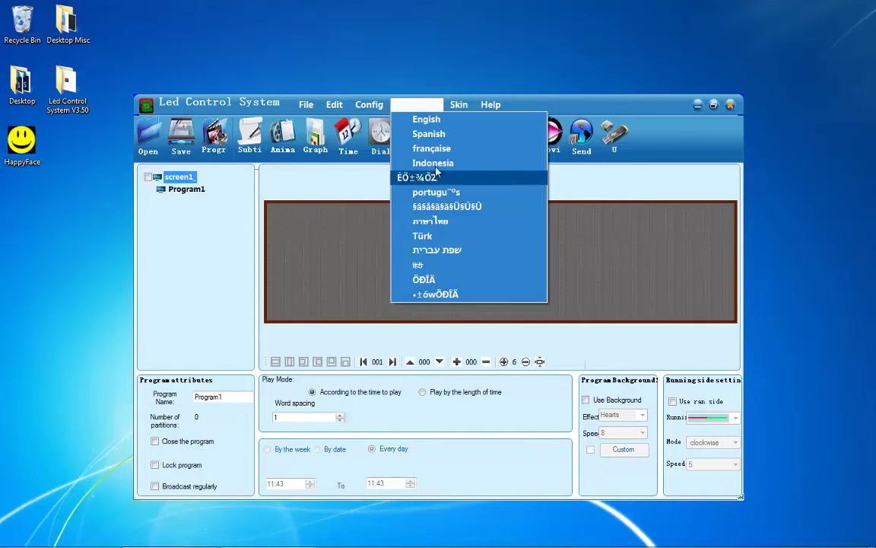
left_click(433, 122)
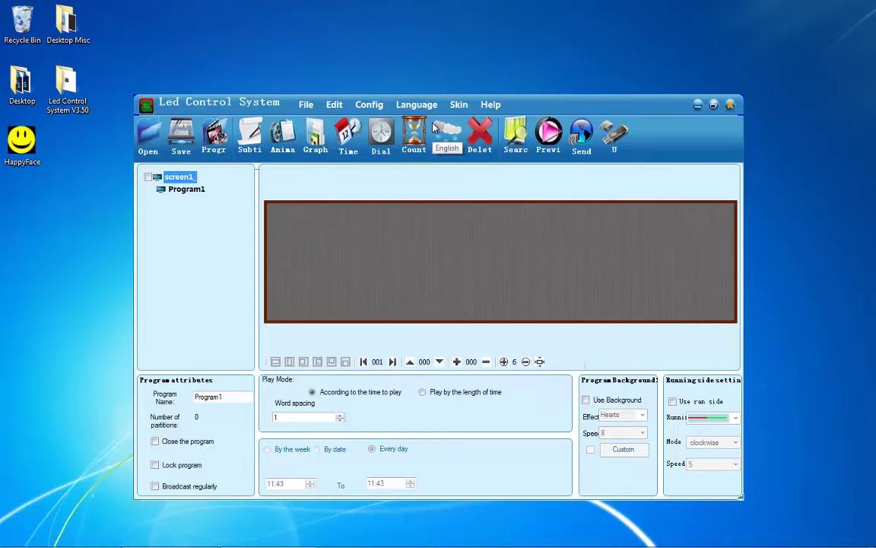
left_click(714, 106)
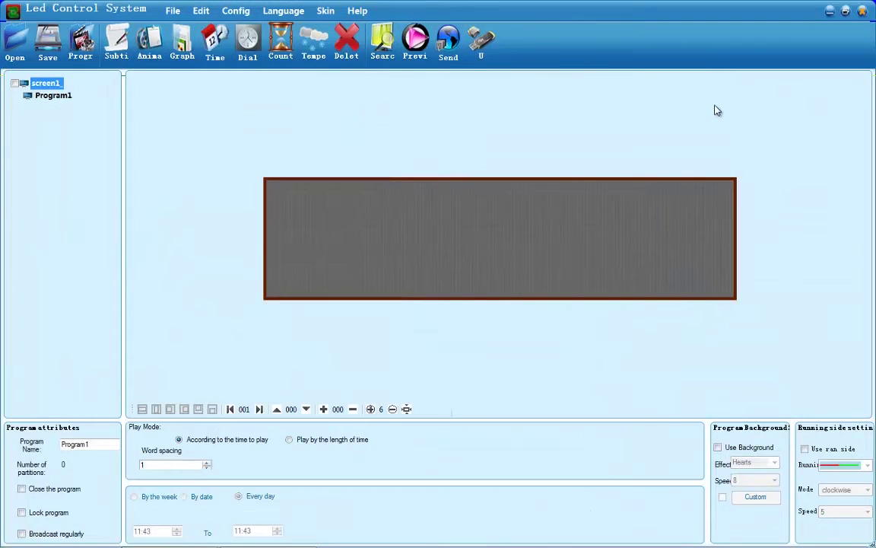
Add a Subtitles partition to Program1, showing red placeholder text 文本 at 64×16
left_click(116, 46)
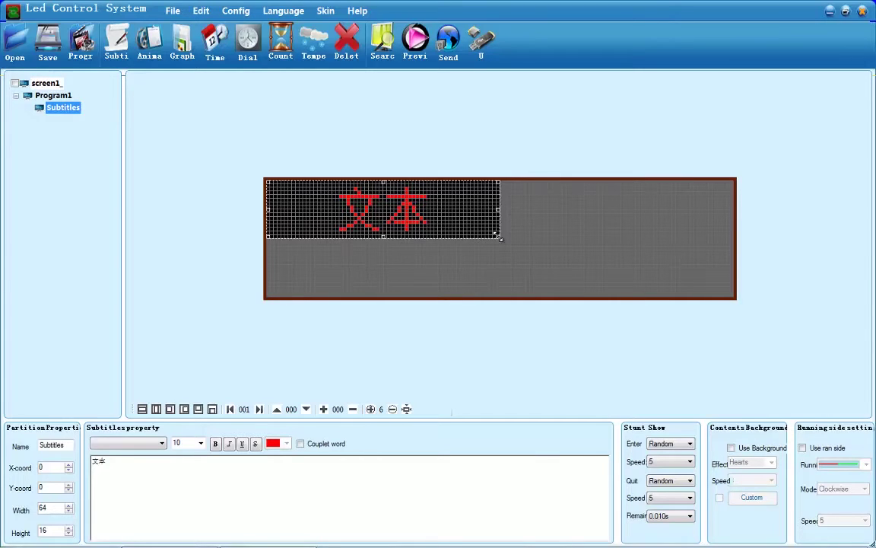
Resize the subtitle partition to 128×32 and set its text to Arial size 20
left_click_drag(498, 236, 789, 327)
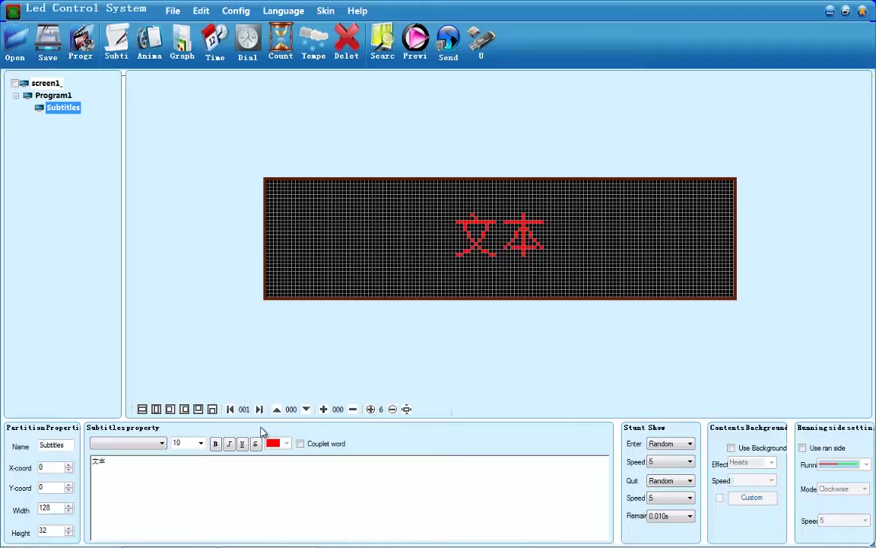
left_click(162, 444)
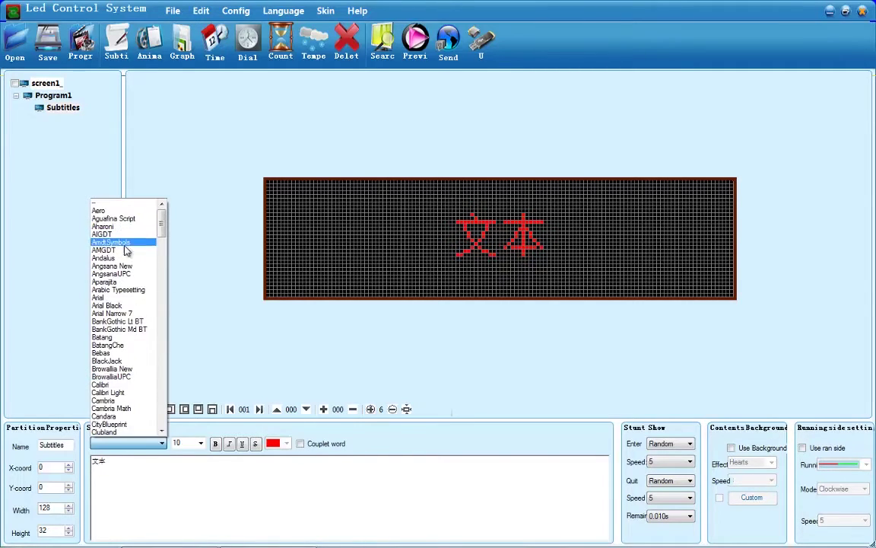
left_click(106, 297)
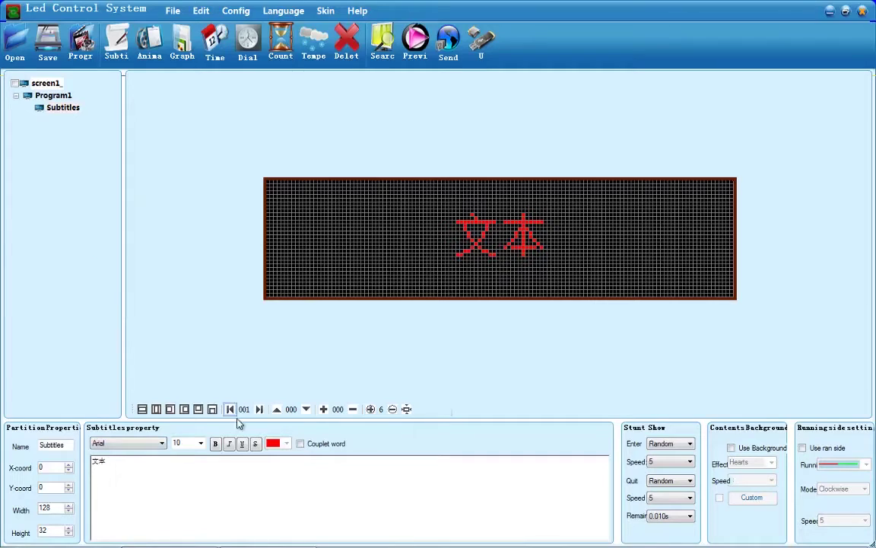
left_click(200, 444)
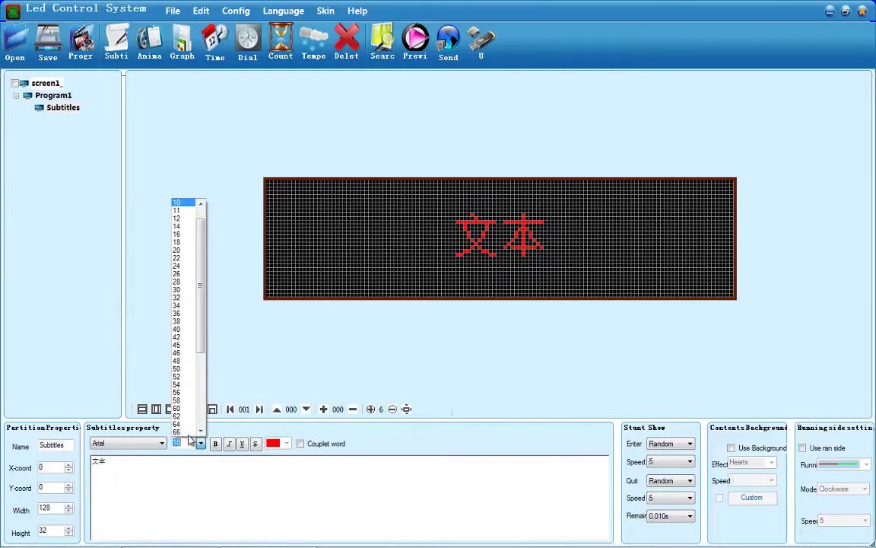
left_click(180, 249)
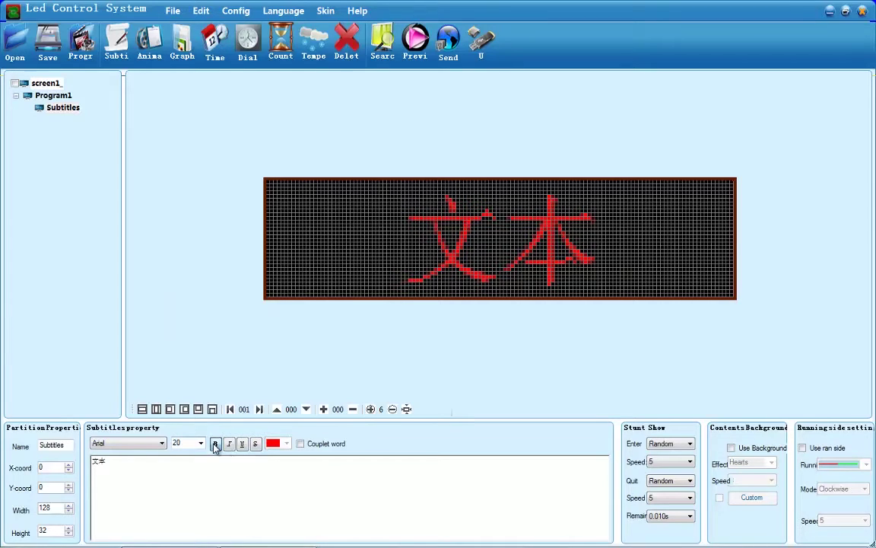
left_click_drag(171, 463, 59, 446)
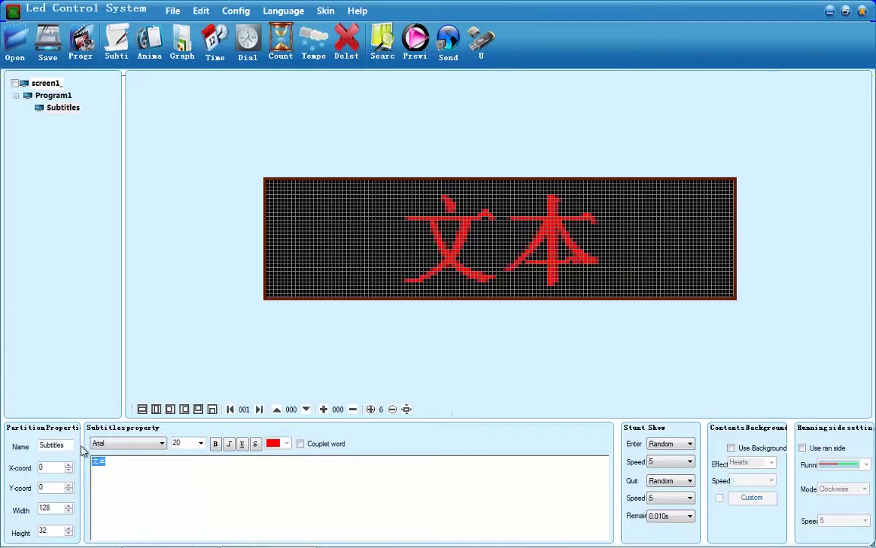
Replace the subtitle text with TEST and increase its vertical stretch to fill the display height
type("TEST")
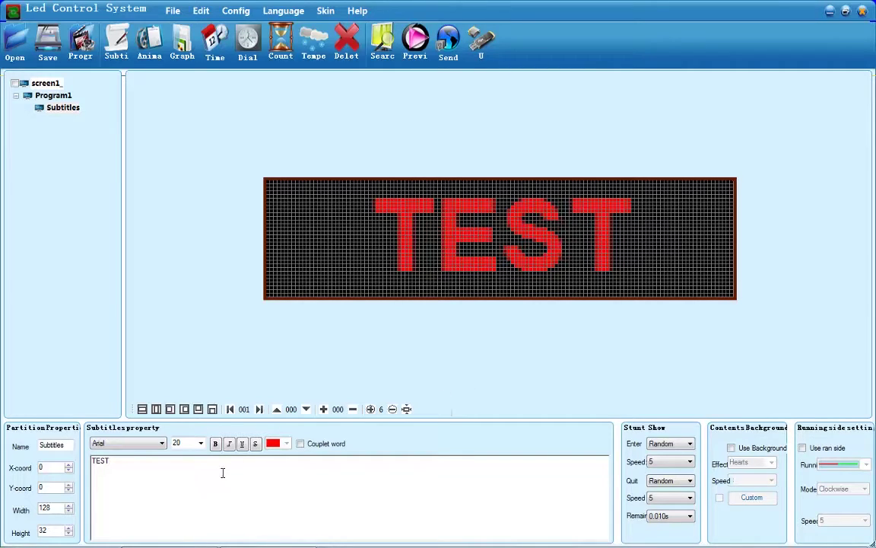
left_click(325, 410)
left_click(325, 410)
left_click(325, 410)
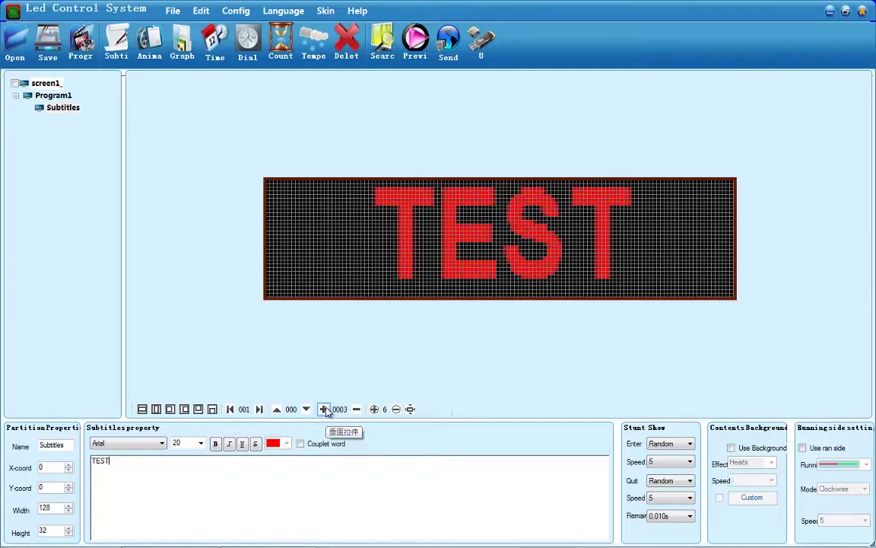
left_click(432, 285)
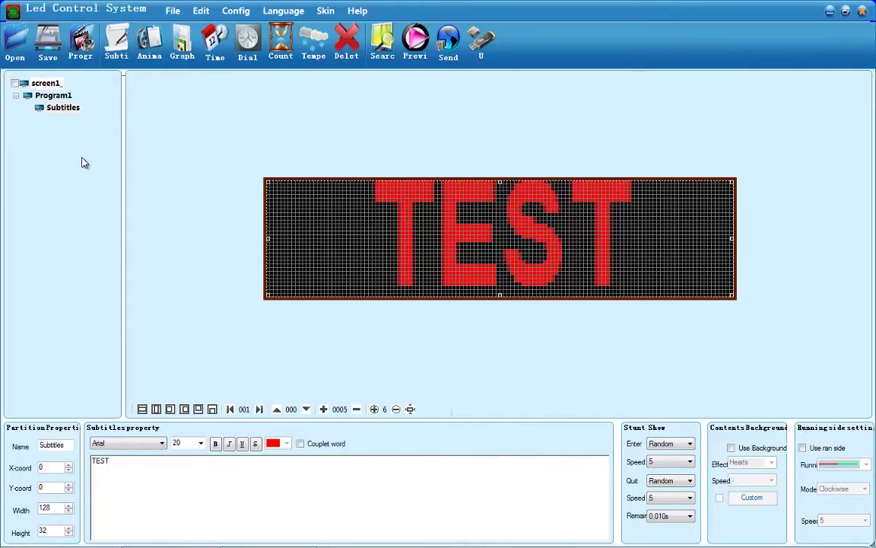
Add Program2 and Program3, each with a Subtitles partition, plus an empty Program4
left_click(81, 53)
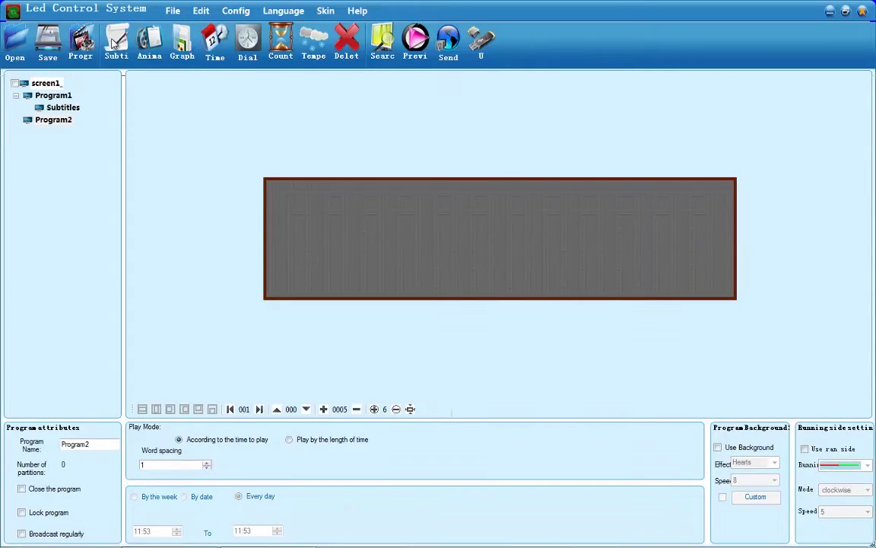
left_click(113, 43)
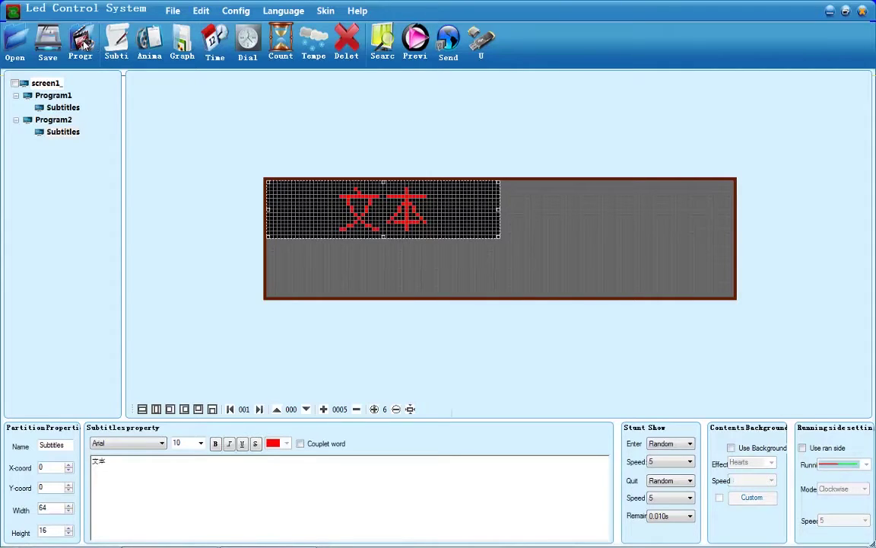
left_click(82, 45)
left_click(118, 46)
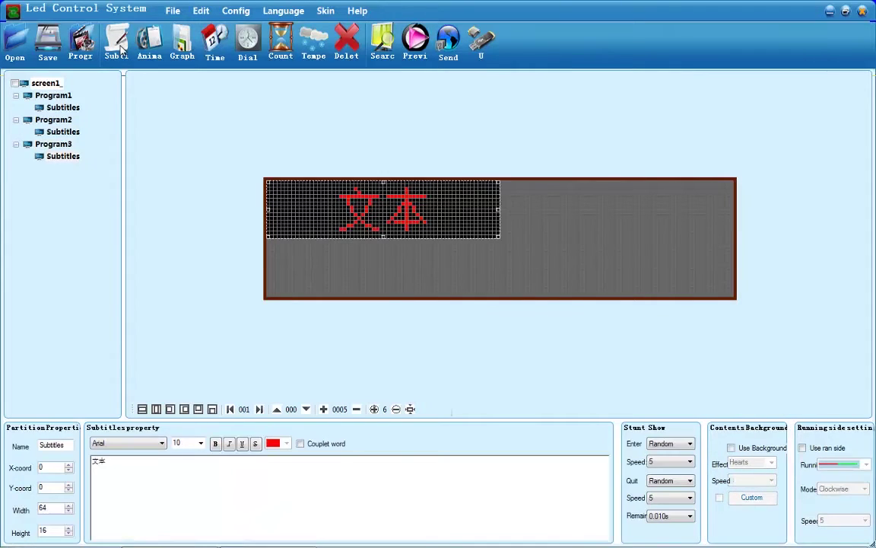
left_click(81, 46)
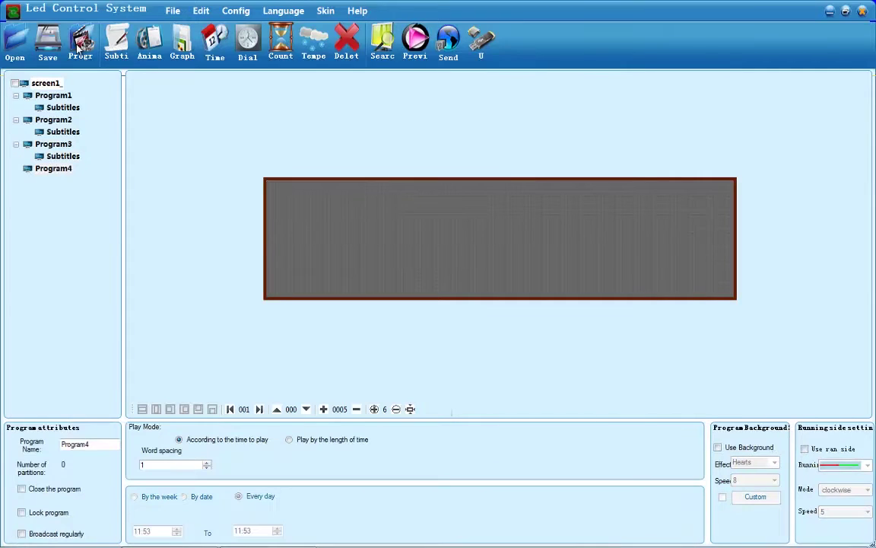
Give Program4 an Animation partition with red Welcome text, then add an empty Program5
left_click(148, 48)
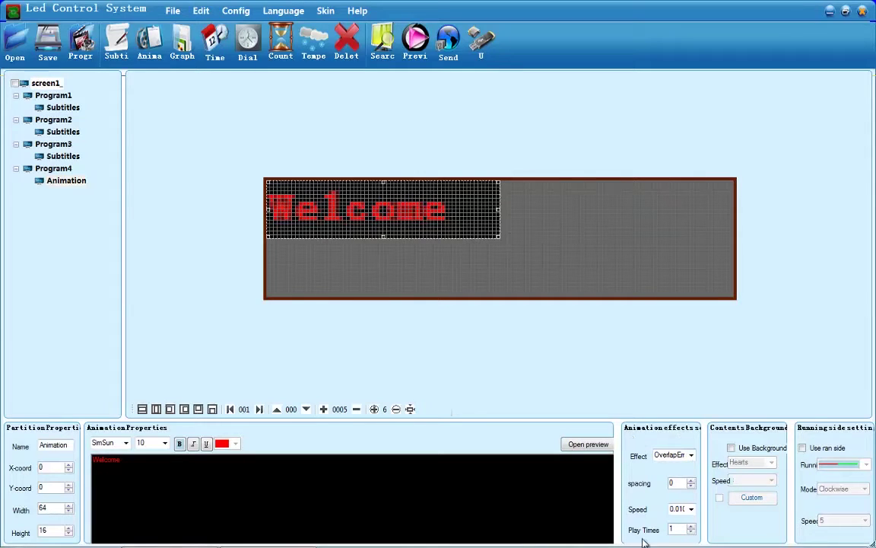
left_click(688, 457)
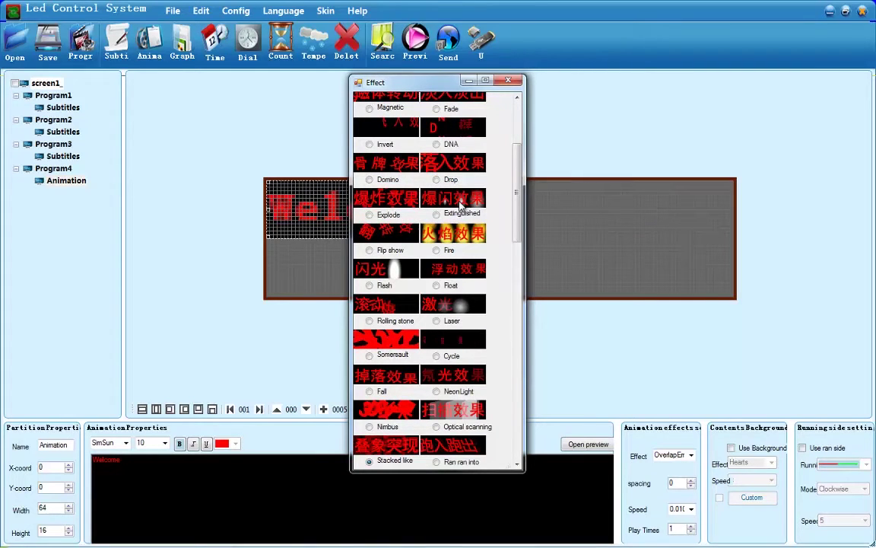
scroll(460, 206, "up", 3)
scroll(461, 206, "down", 6)
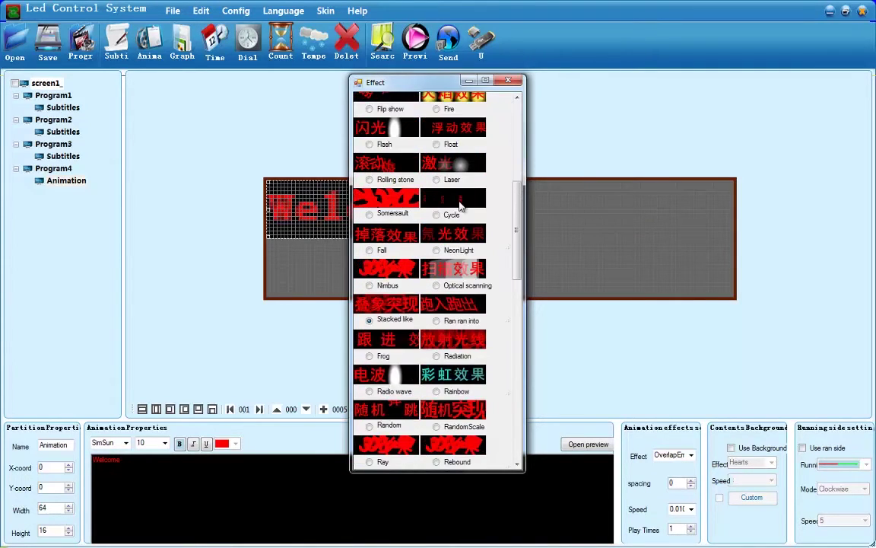
left_click(508, 80)
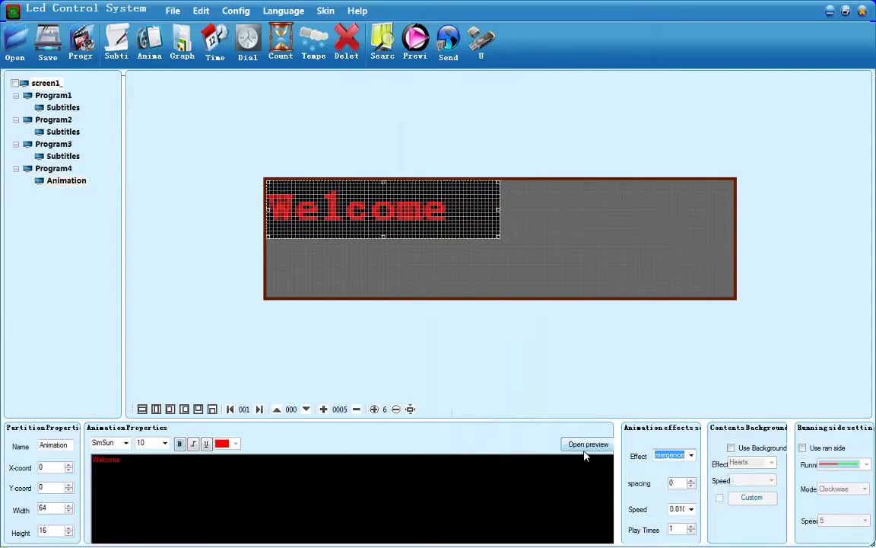
left_click(80, 42)
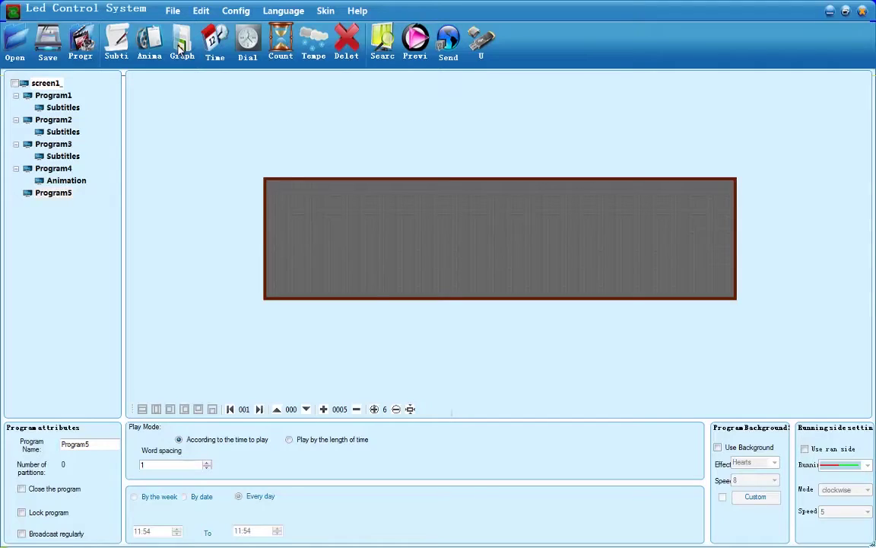
Add a Graphic partition to Program5 and import HappyFace.jpg from the Desktop into it
left_click(181, 49)
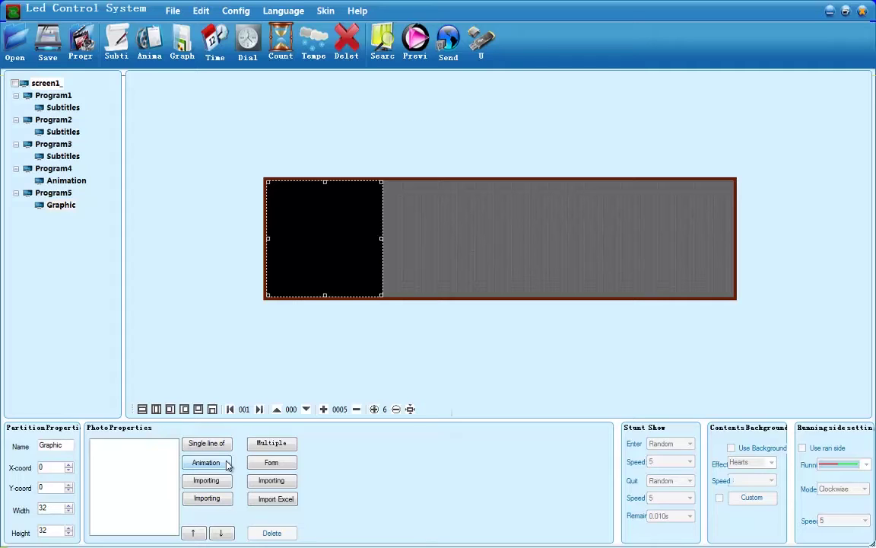
left_click(286, 487)
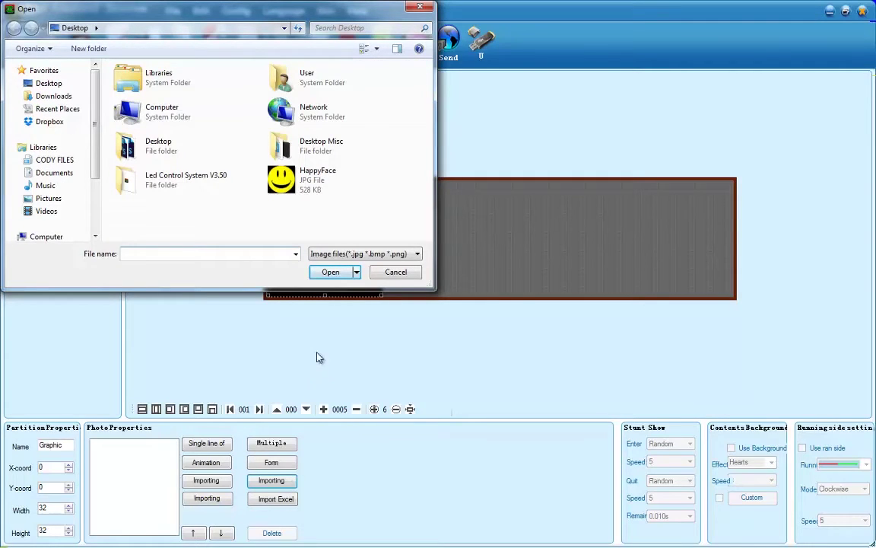
left_click(304, 183)
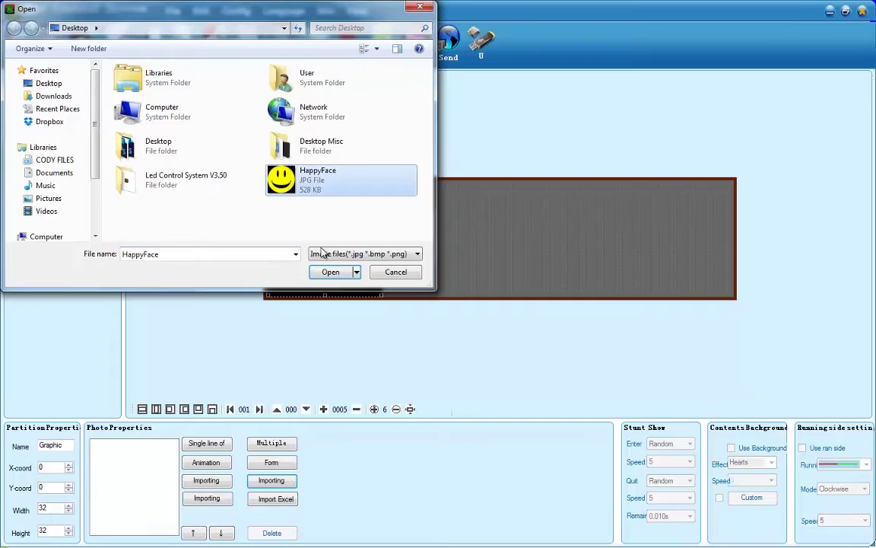
left_click(331, 272)
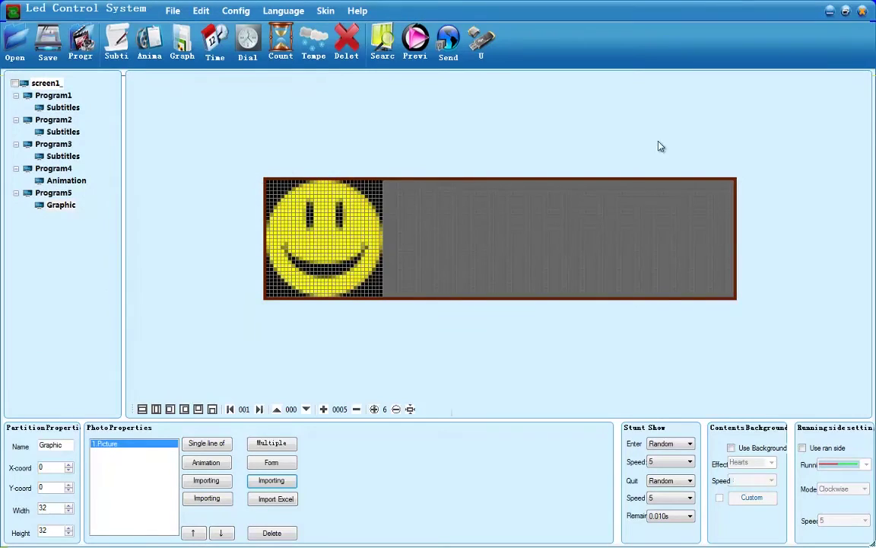
Append a Single line of text item and a Welcome Animation item after the smiley picture
left_click(325, 241)
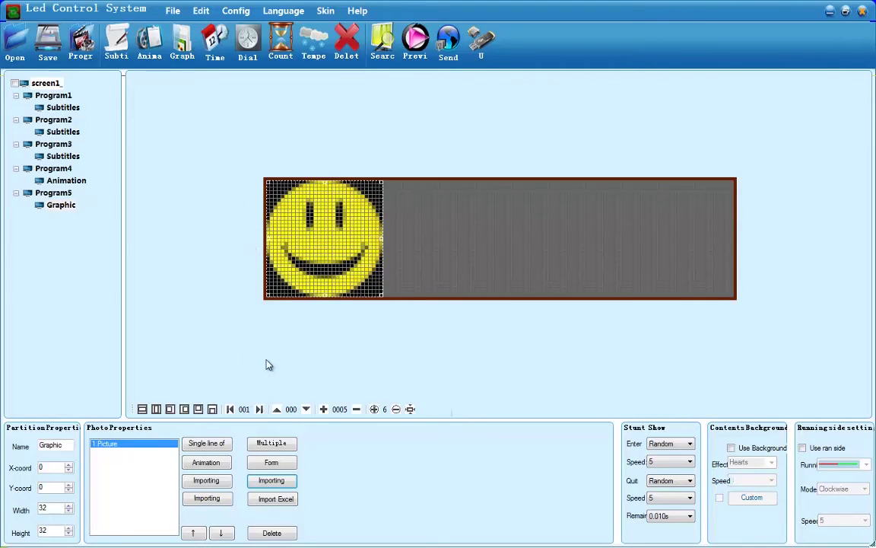
left_click(207, 444)
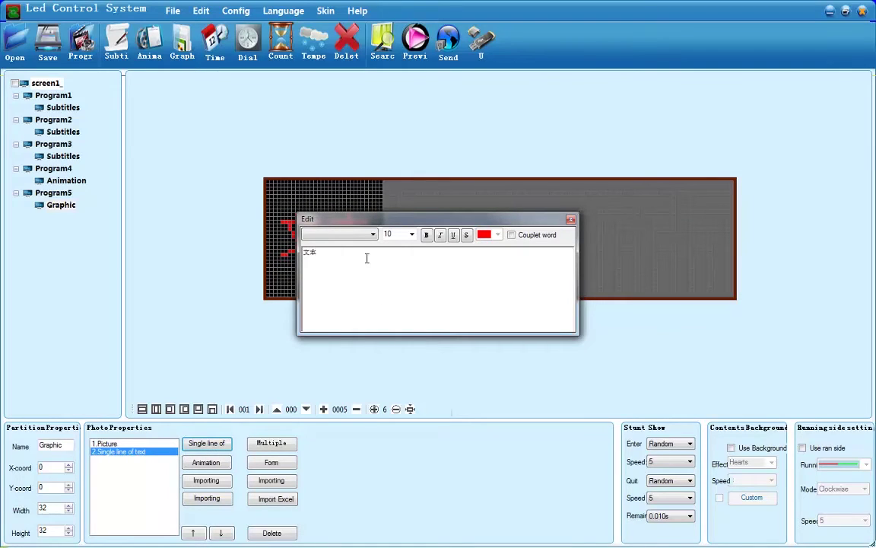
left_click(571, 220)
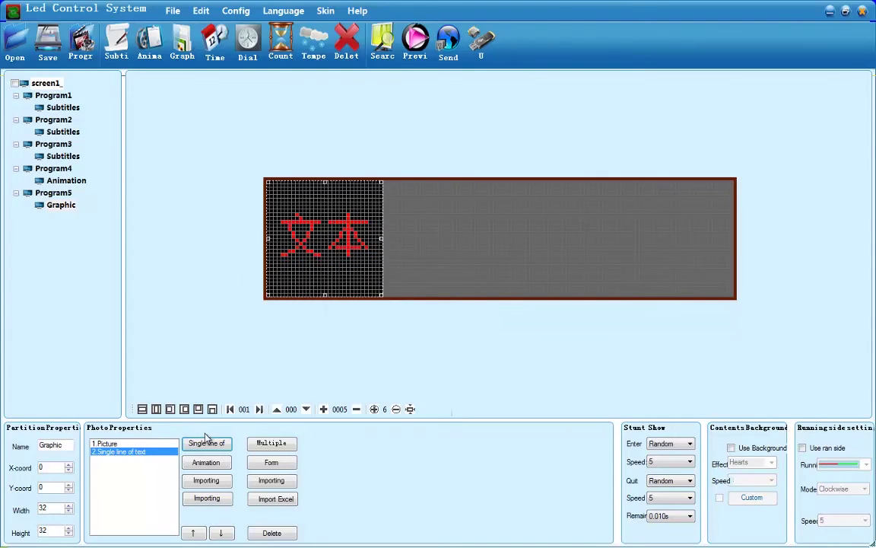
left_click(207, 463)
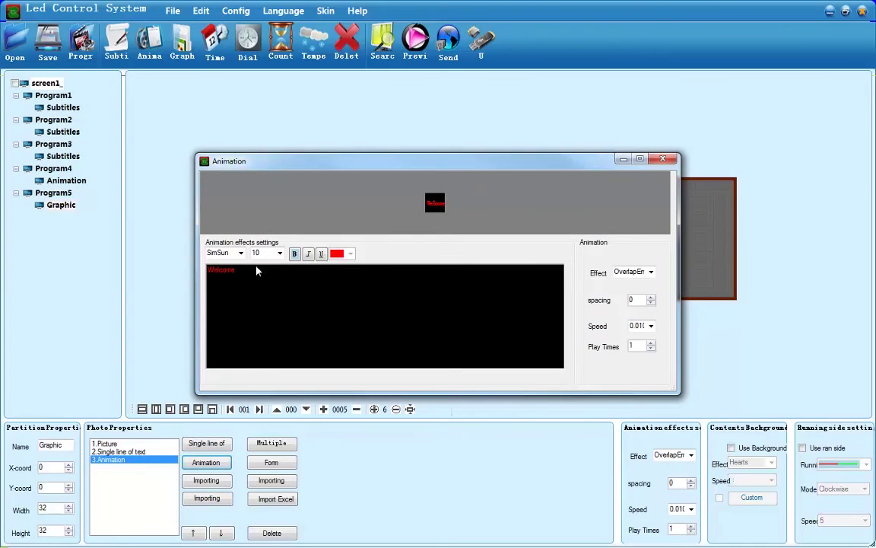
left_click(674, 160)
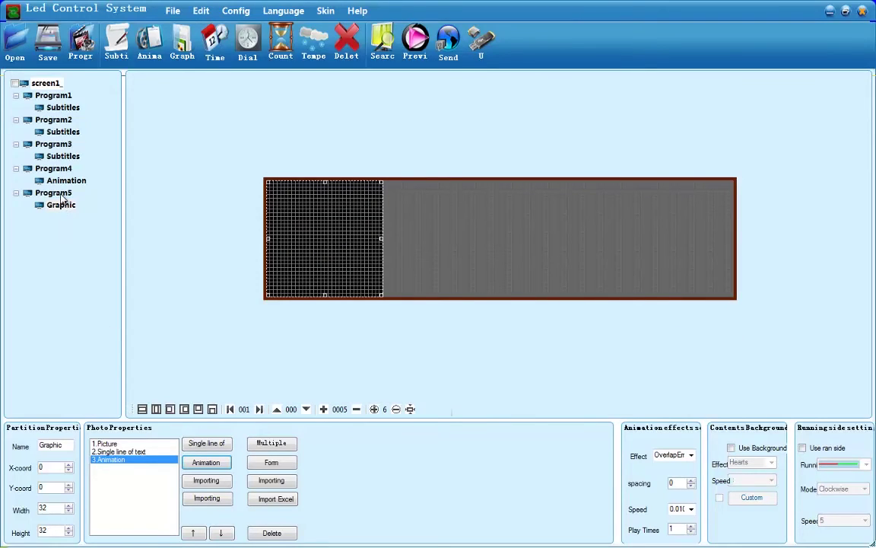
Enable Broadcast regularly for Program5 with the Every day schedule
left_click(55, 194)
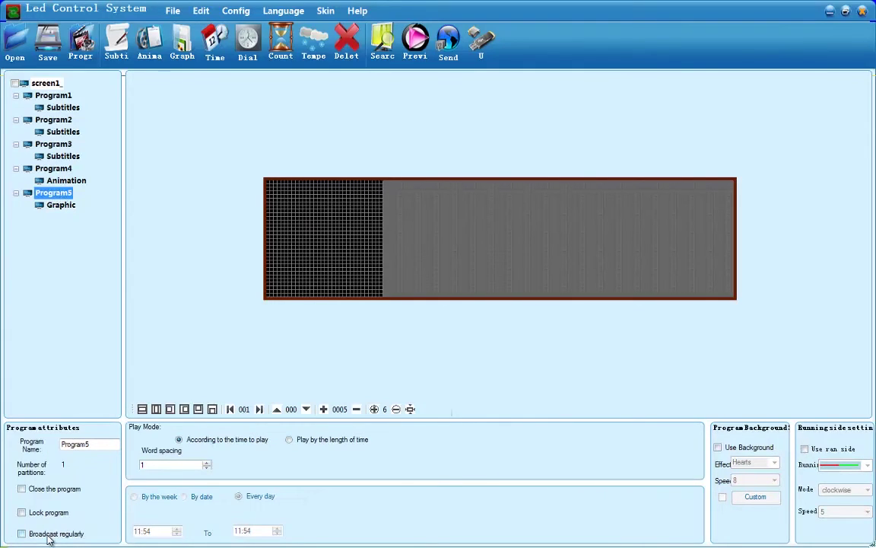
left_click(22, 534)
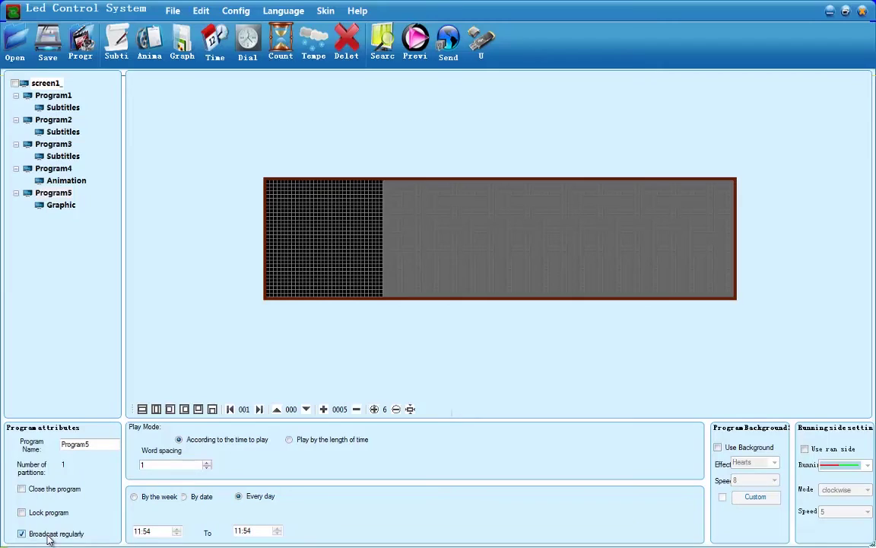
left_click(135, 498)
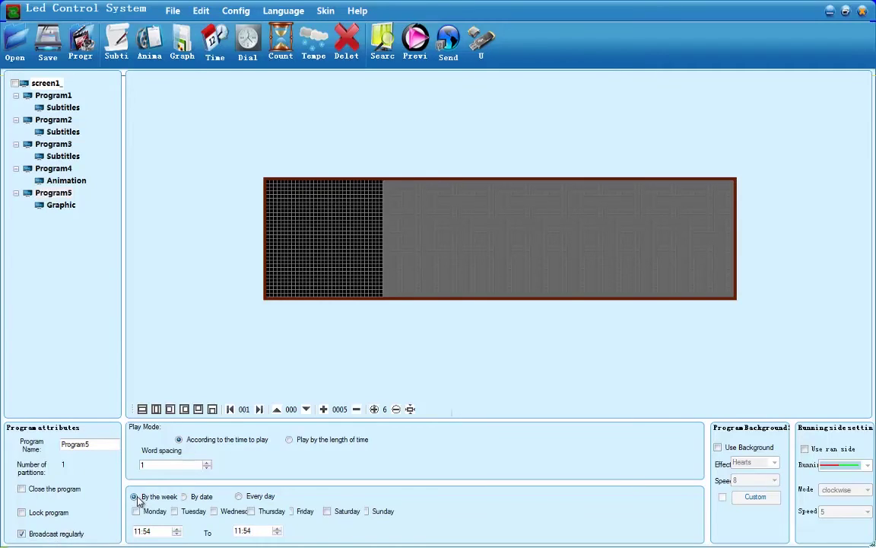
left_click(184, 497)
left_click(238, 497)
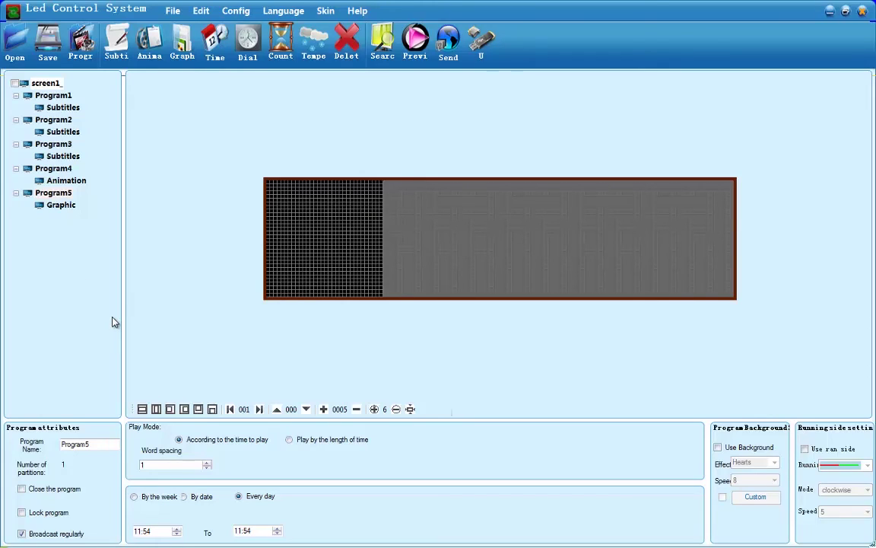
left_click(319, 236)
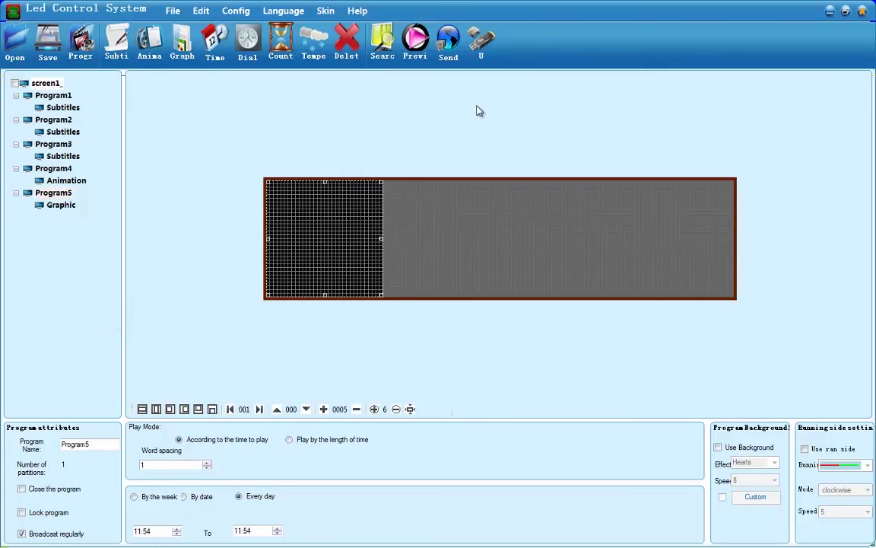